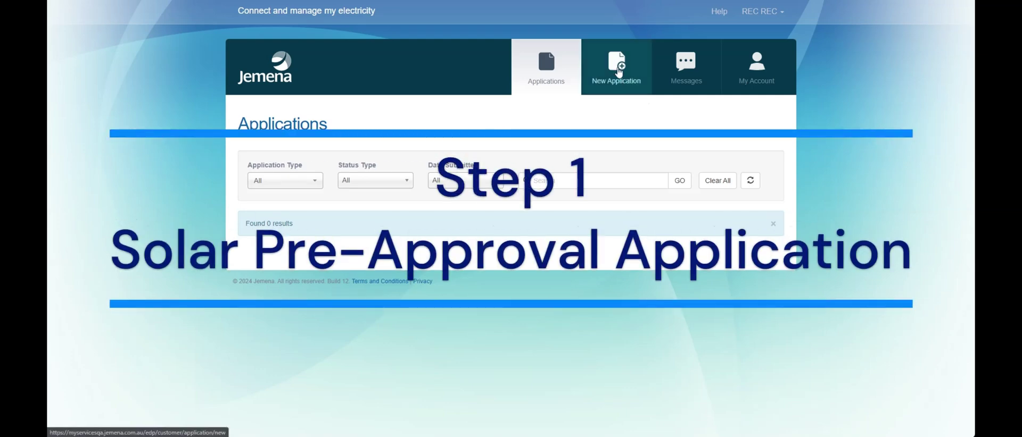
- Start a new application of the type Approve My Generation or Battery Storage
click(619, 73)
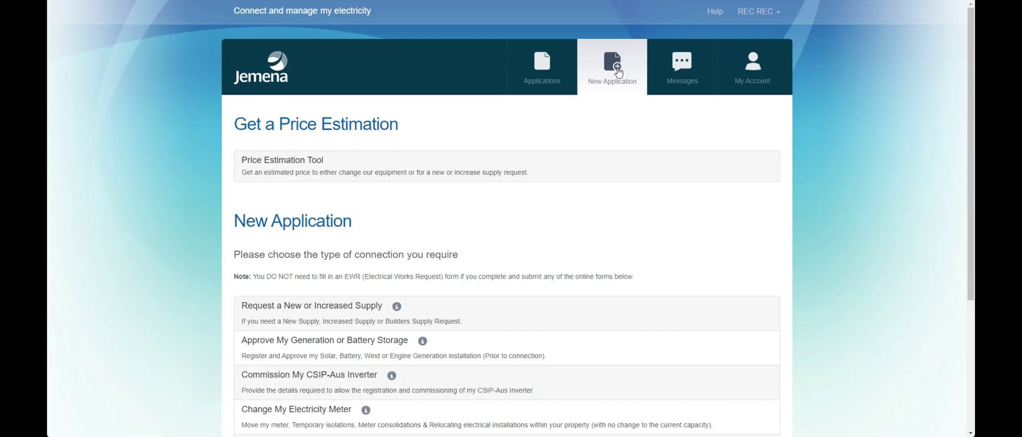
scroll(596, 85, down, 2)
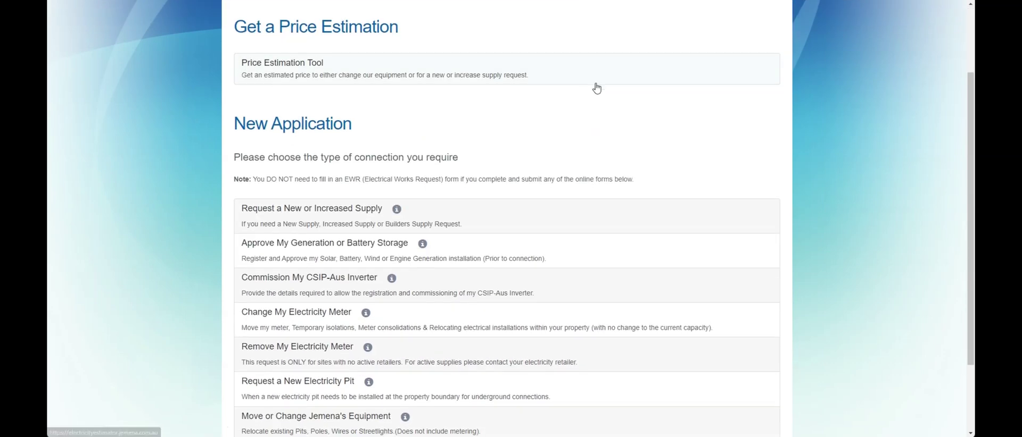
scroll(596, 87, down, 1)
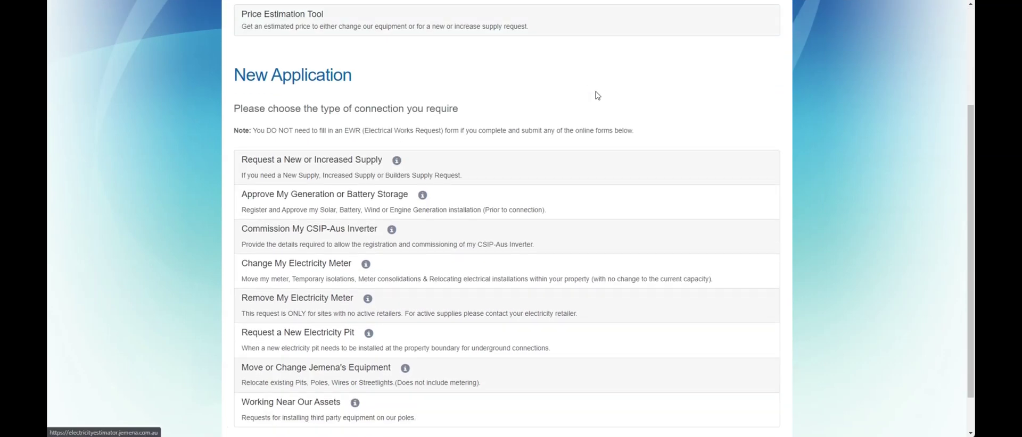
click(356, 201)
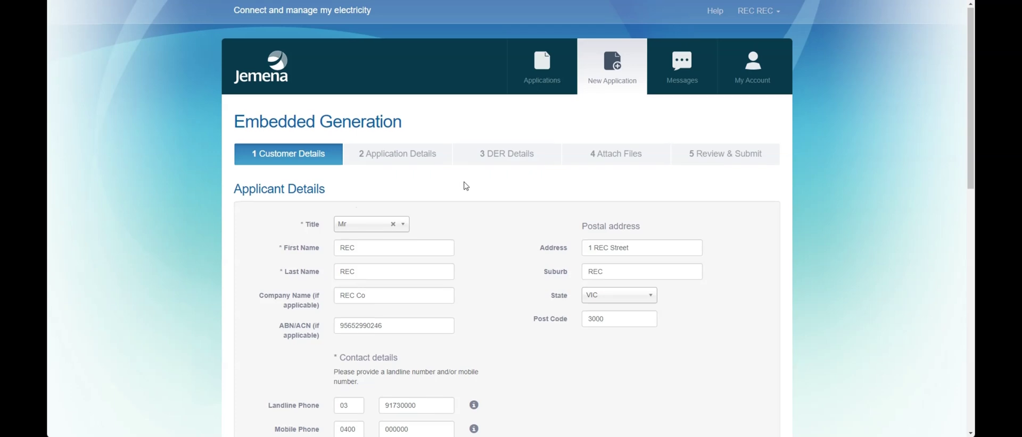
- Accept the prefilled customer details, leave the application comments blank, and continue to DER Details
scroll(465, 186, down, 4)
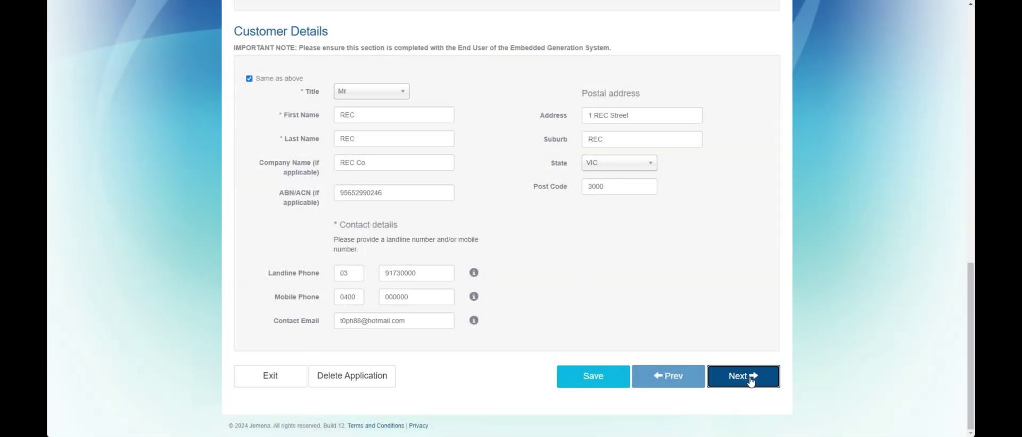
click(744, 376)
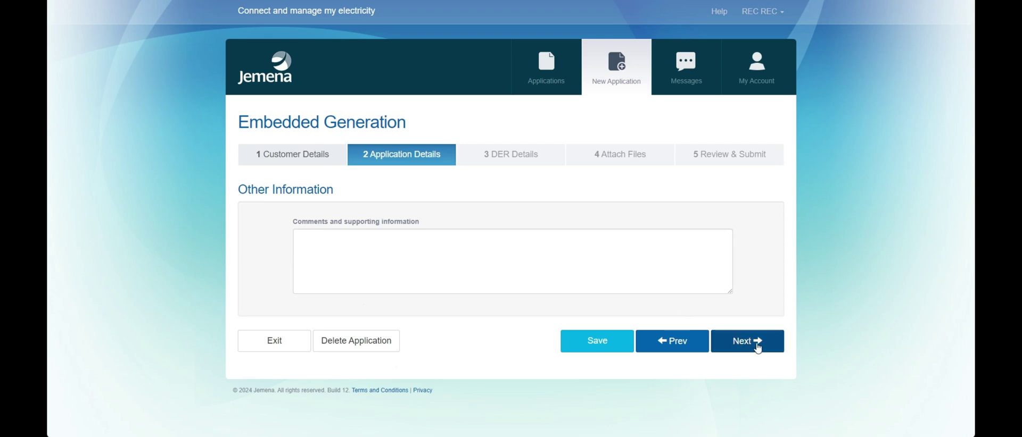
click(746, 345)
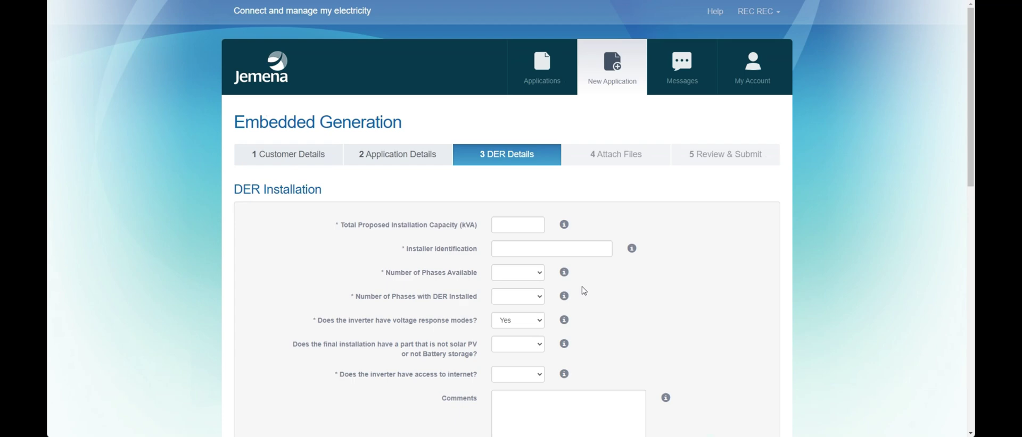
- Set the total proposed installation capacity to 500 kVA and enter the installer identification number
scroll(581, 290, down, 2)
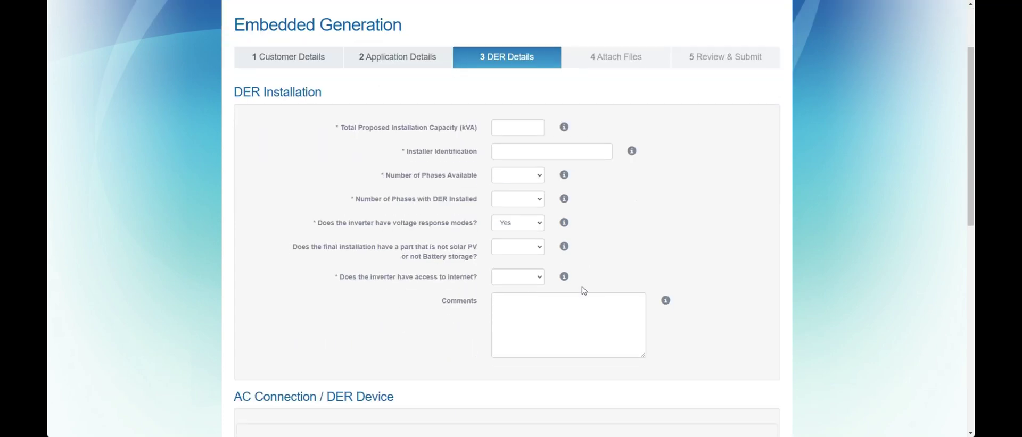
click(521, 127)
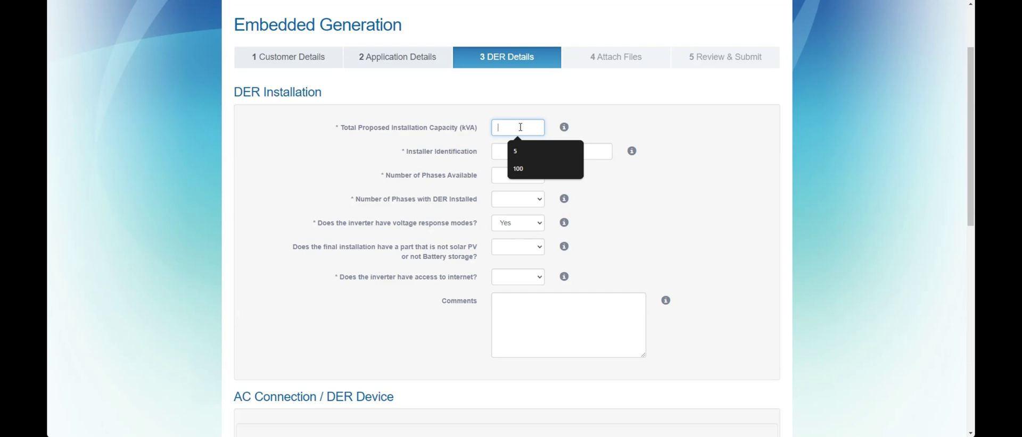
text(5)
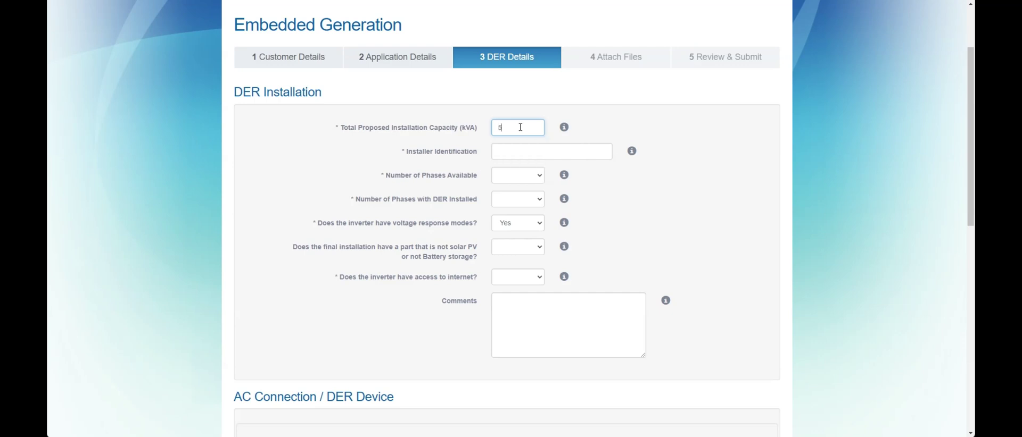
text(00)
click(531, 154)
text(123)
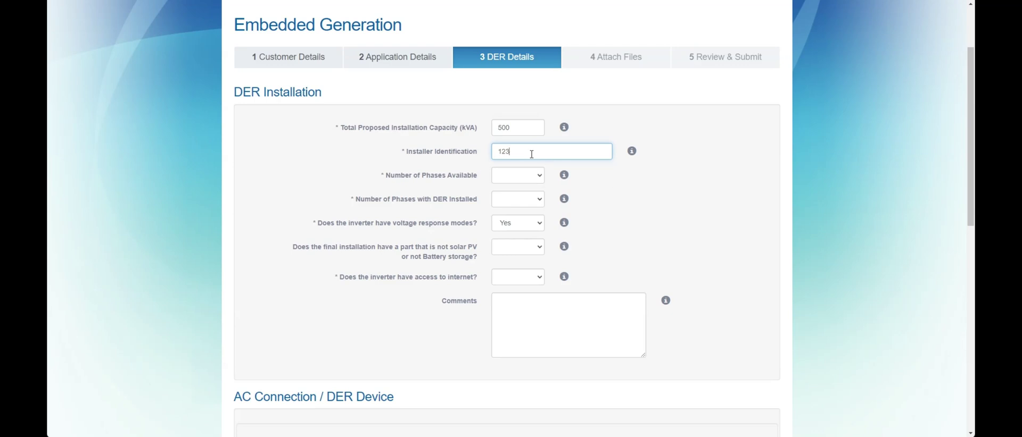
text(45678)
- Set both the number of phases available and the number of phases with DER installed to 3
click(520, 176)
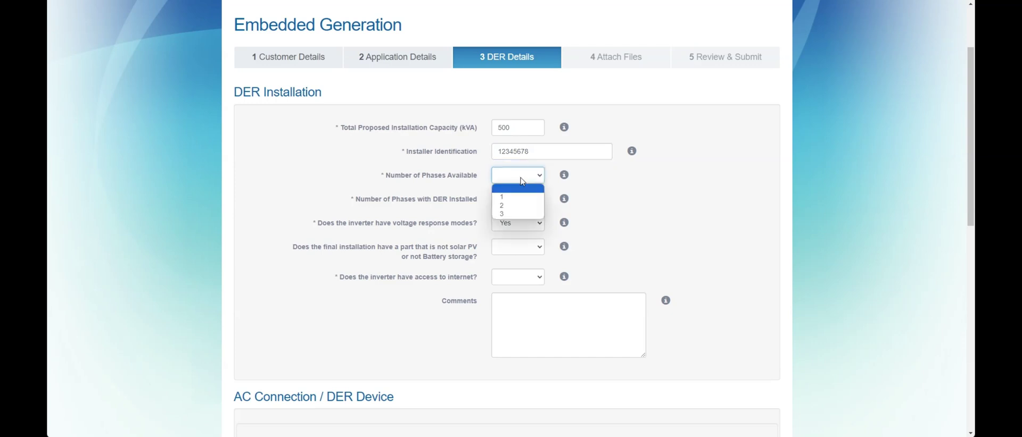
click(513, 215)
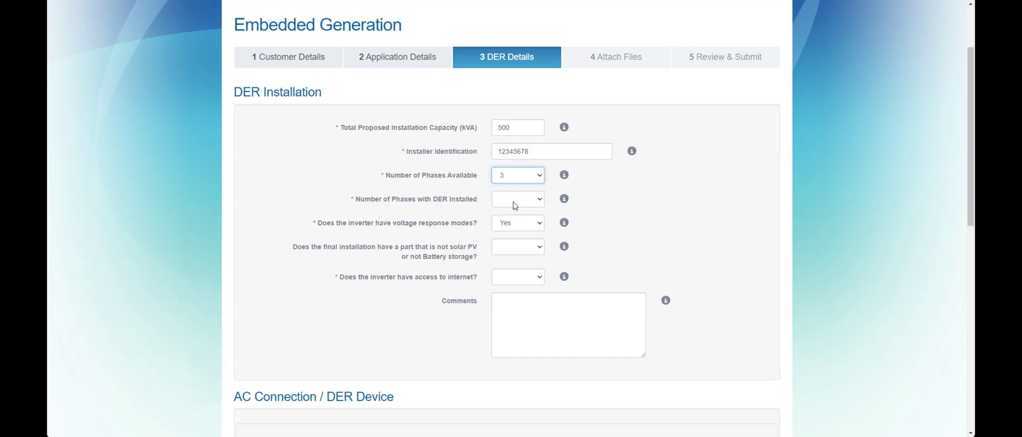
click(515, 205)
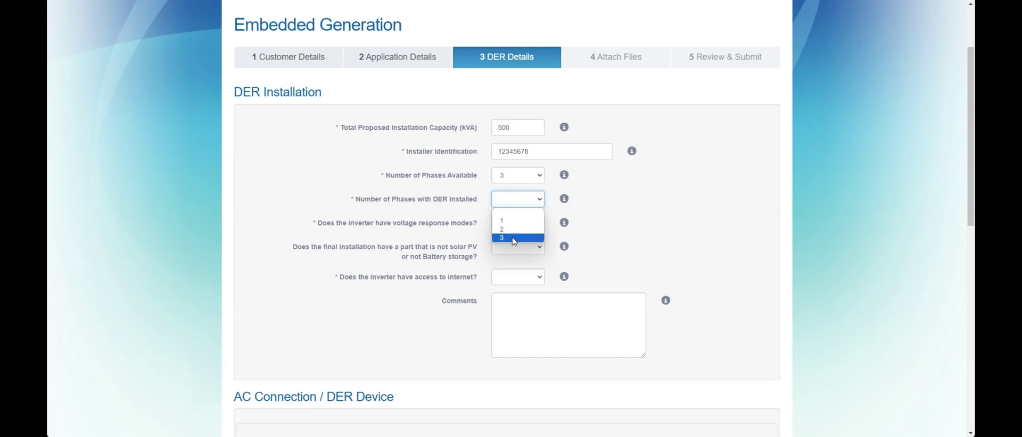
click(514, 238)
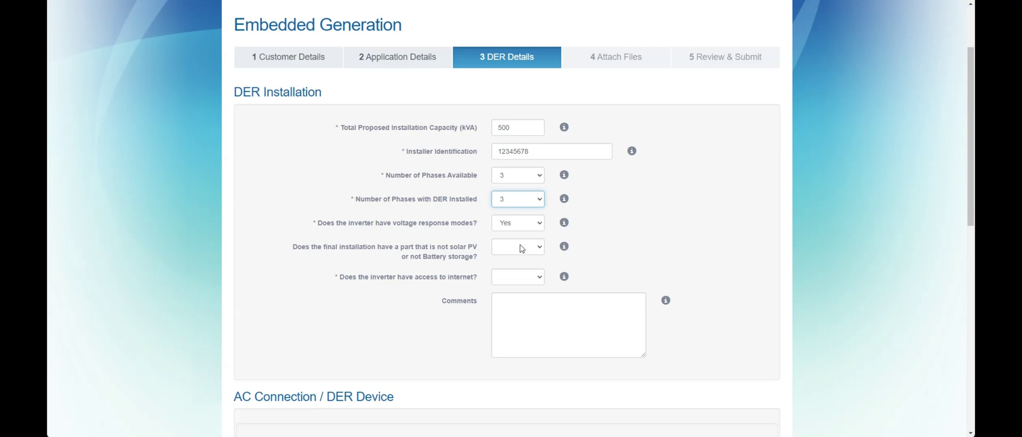
- Answer No to the part that is not solar PV or battery storage, and Yes to inverter internet access
click(521, 249)
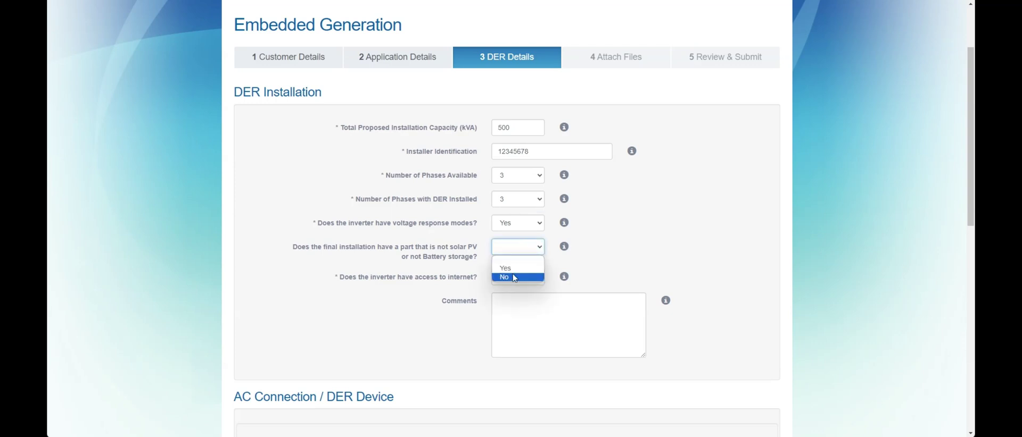
click(514, 277)
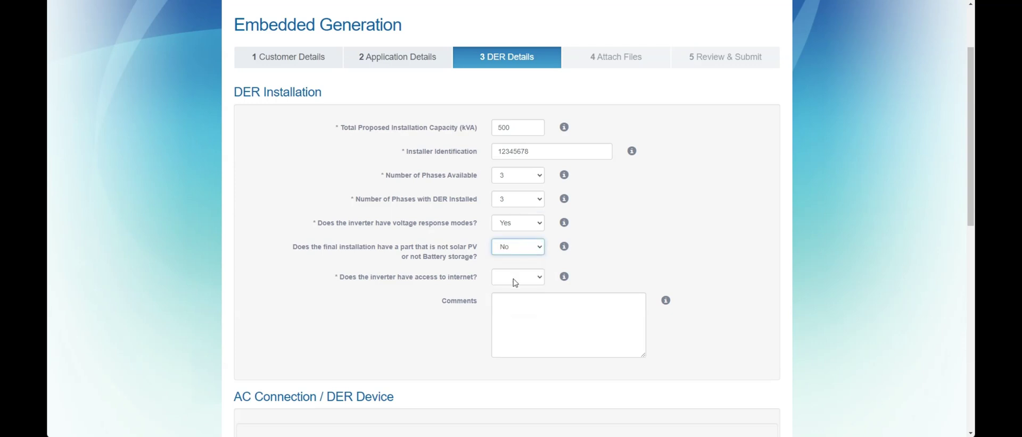
click(515, 279)
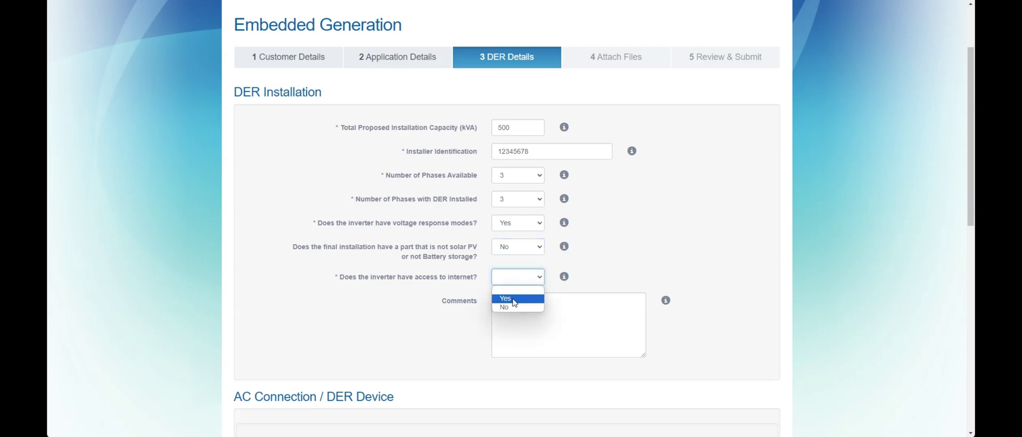
click(515, 299)
- Complete the DER device details with a single device rating of 10 kVA and a device storage of 10 kWh
scroll(611, 276, down, 5)
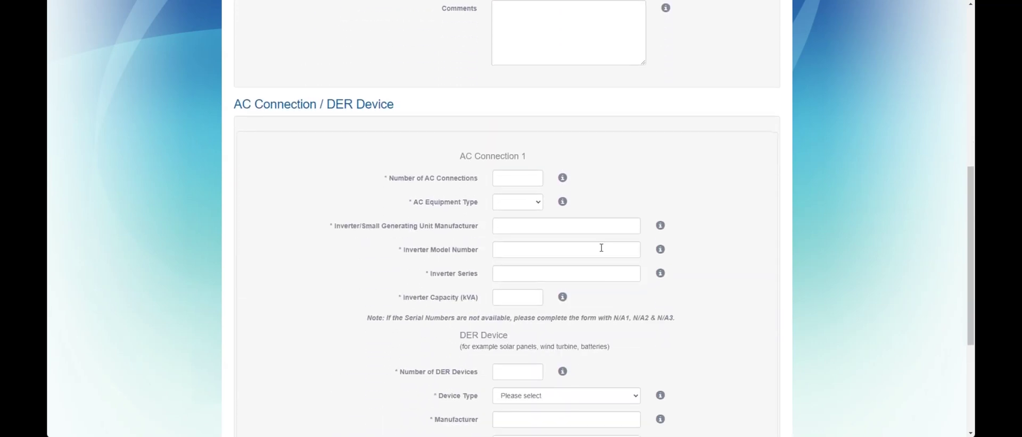
scroll(602, 248, down, 1)
click(520, 176)
text(10)
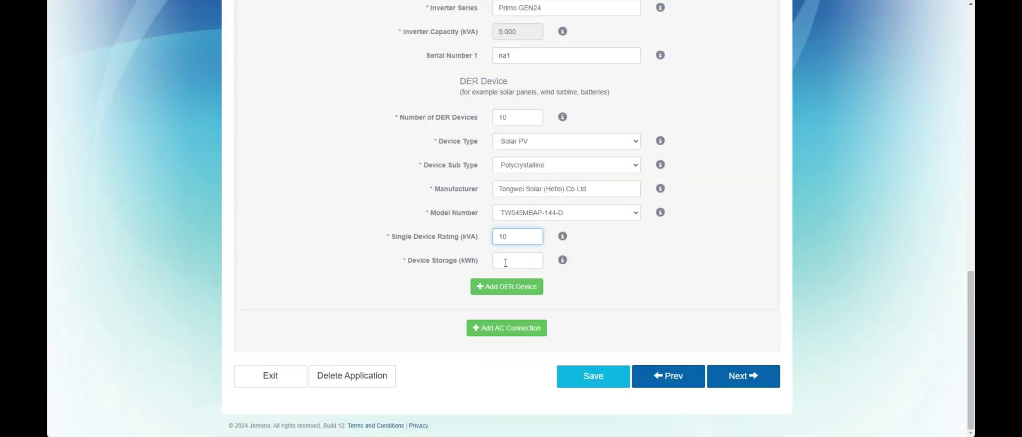
click(506, 262)
text(10)
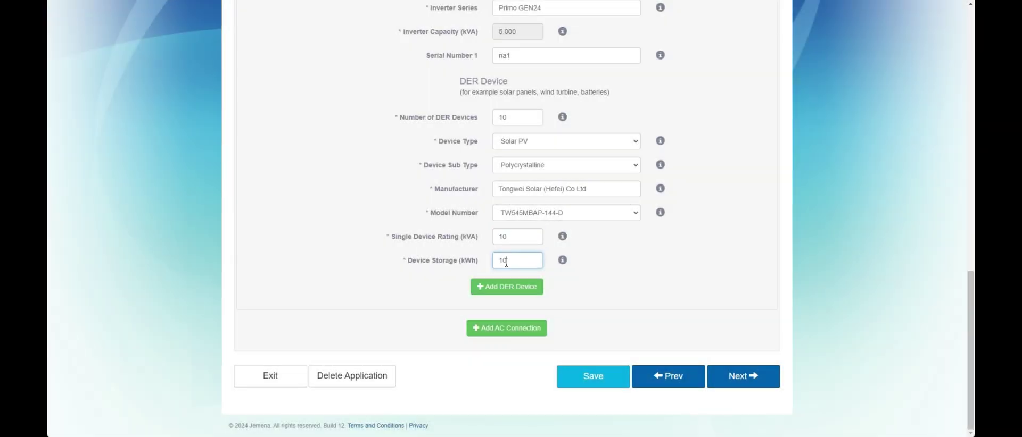
- Continue to the Attach Files stage and attach blank.pdf to the application
click(737, 378)
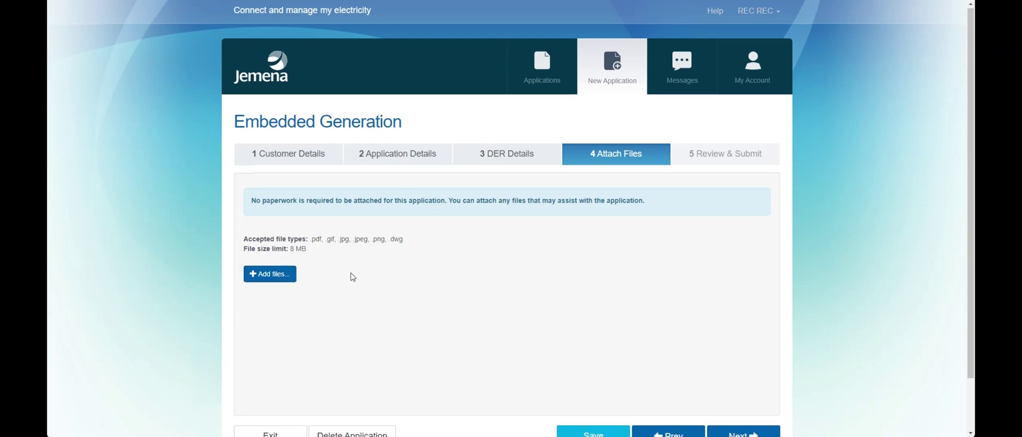
scroll(349, 277, down, 1)
click(270, 227)
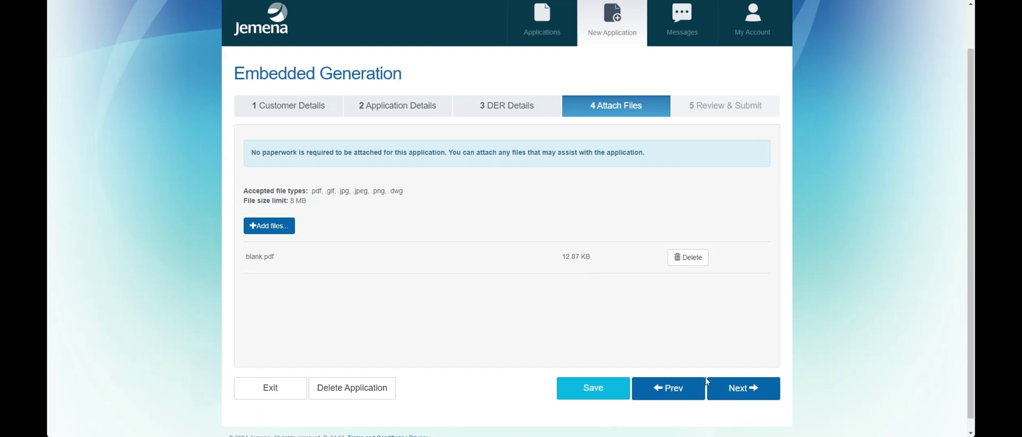
- Proceed to the review stage, agree to the customer acknowledgement statement, and submit the application
click(741, 392)
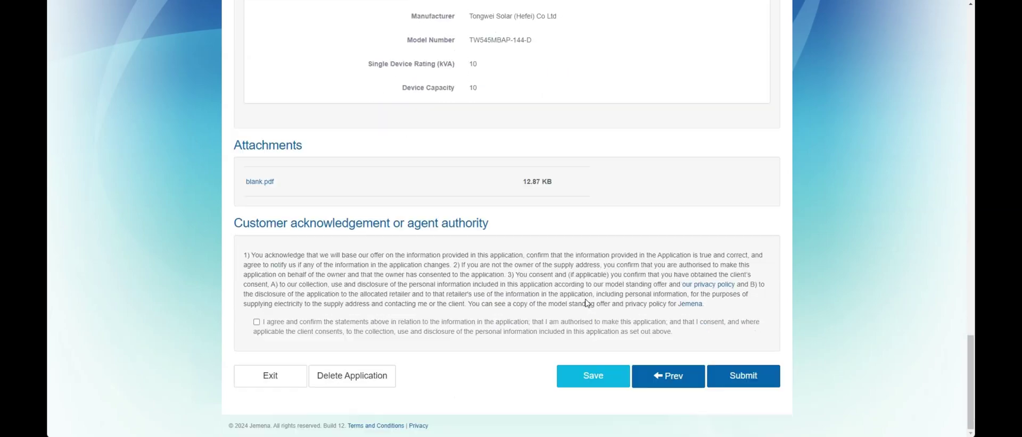
click(257, 322)
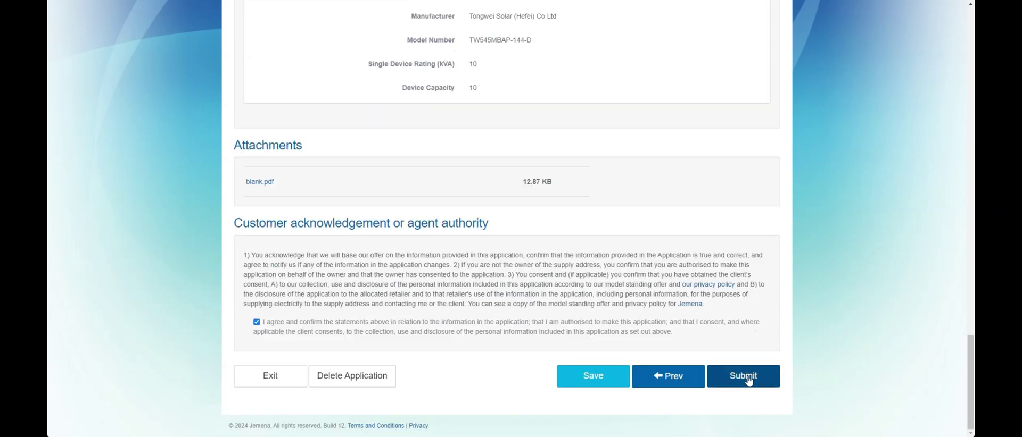
click(748, 381)
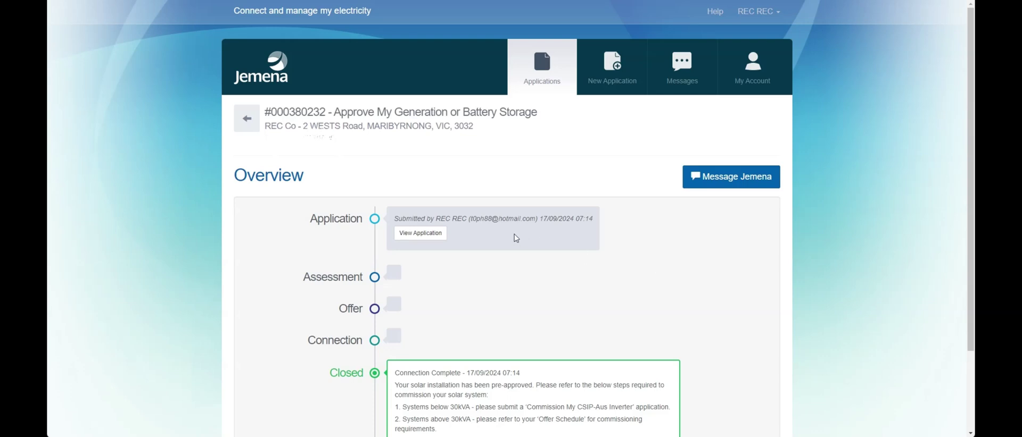
- Start a Commission My CSIP-Aus Inverter application, dismiss the LFDI notice, and confirm the site address as correct
scroll(476, 234, down, 1)
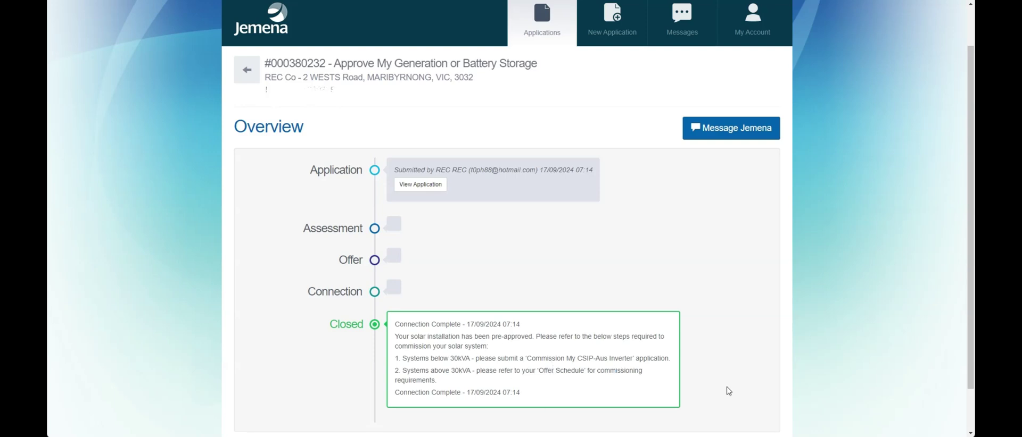
click(598, 34)
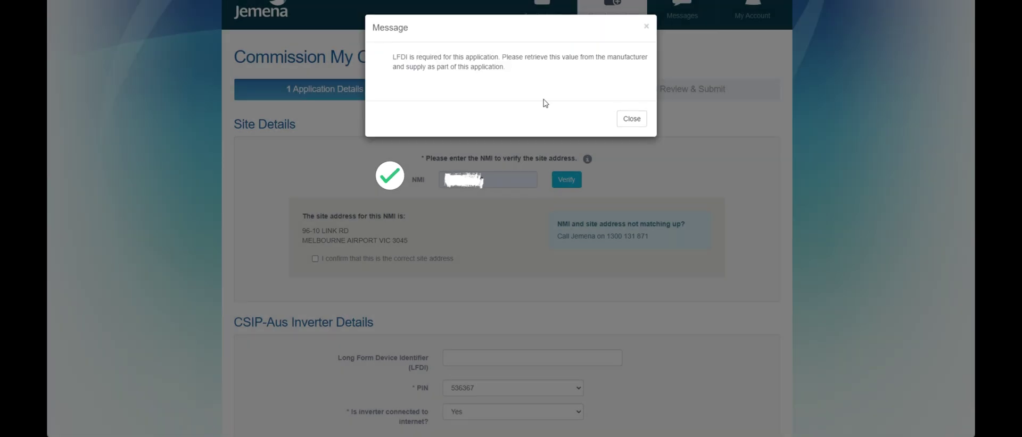
click(632, 119)
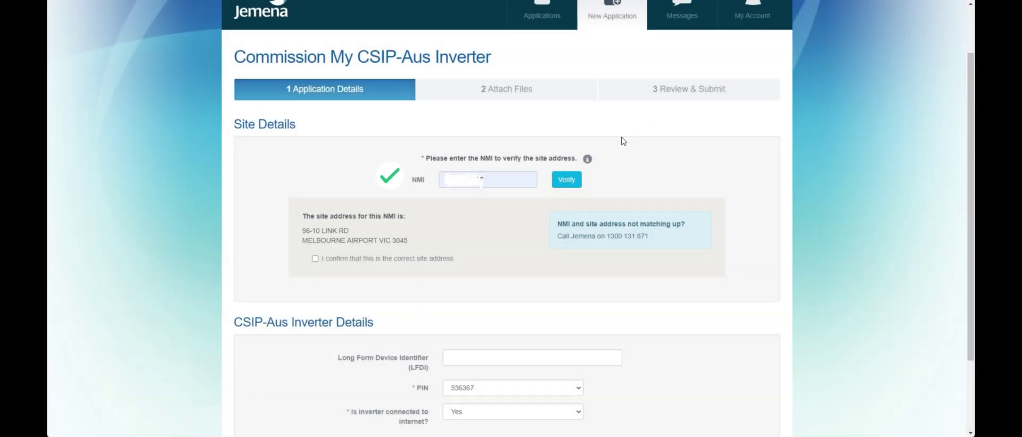
click(315, 259)
- Paste the inverter's Long Form Device Identifier and continue to the Attach Files stage
scroll(575, 197, down, 1)
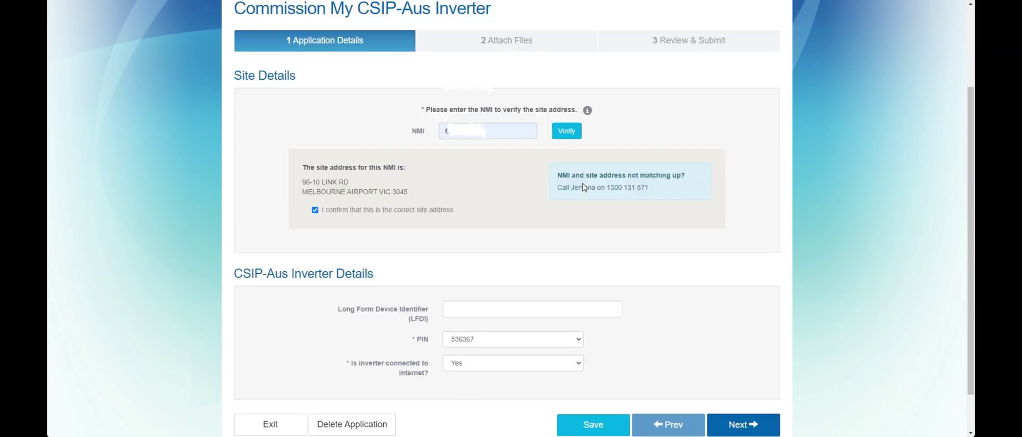
scroll(584, 188, down, 1)
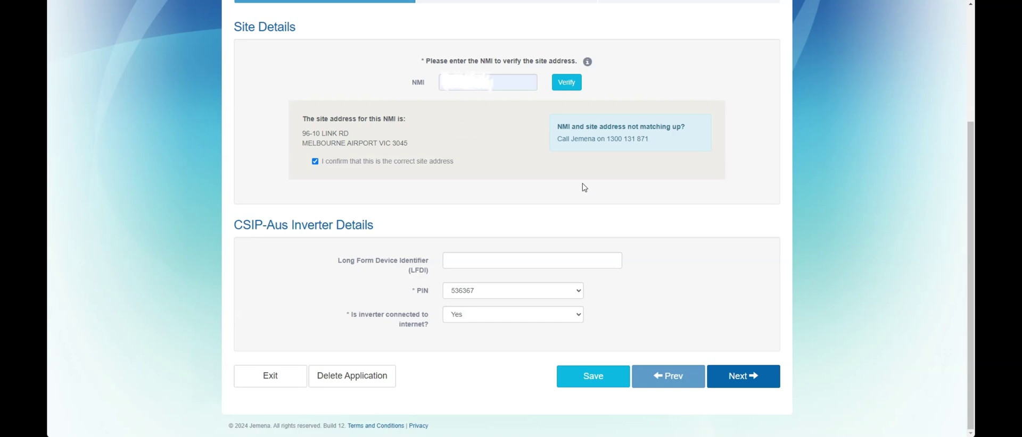
click(484, 263)
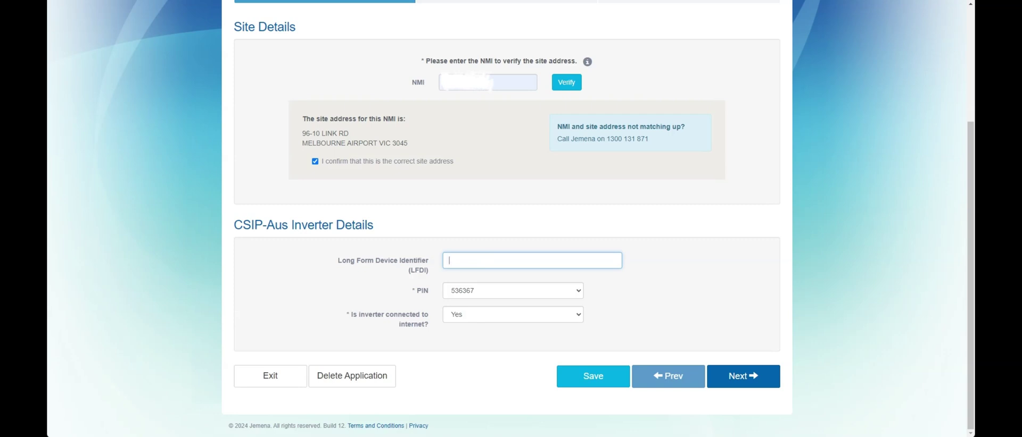
key(ctrl+v)
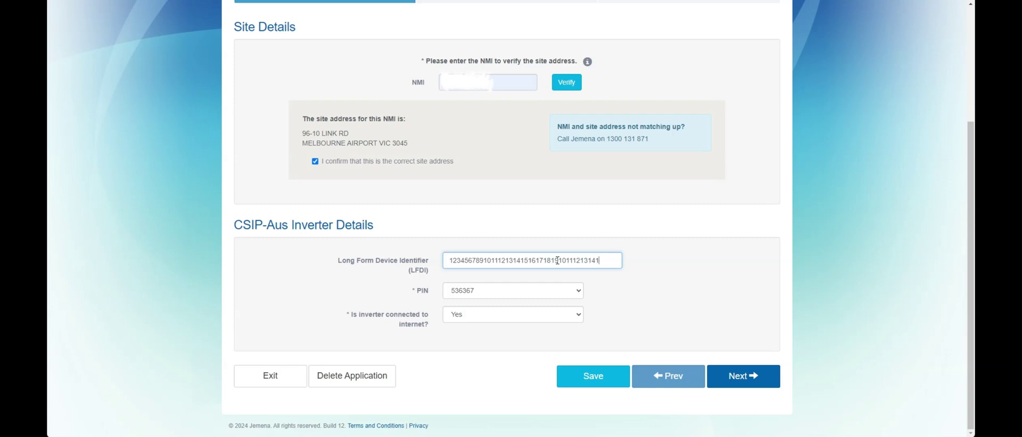
click(747, 387)
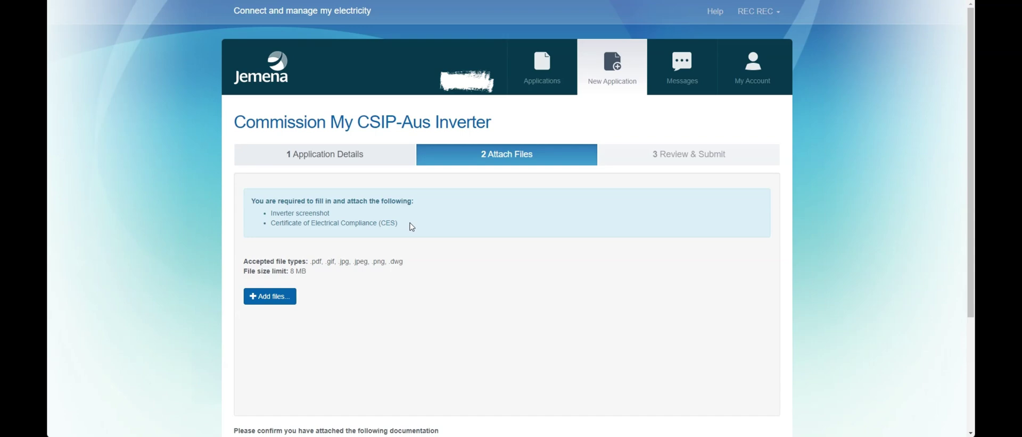
scroll(376, 292, down, 2)
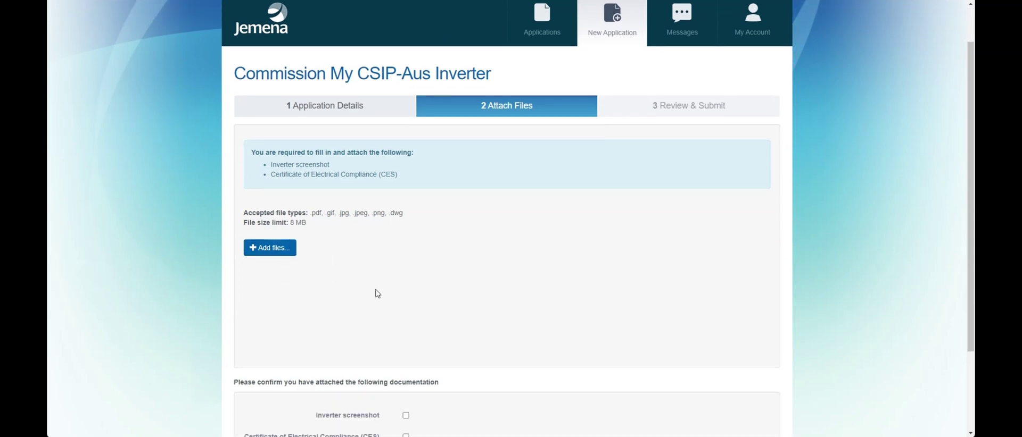
- Confirm the inverter screenshot and Certificate of Electrical Compliance (CES) as attached, and add blank.pdf to the application
scroll(376, 293, down, 1)
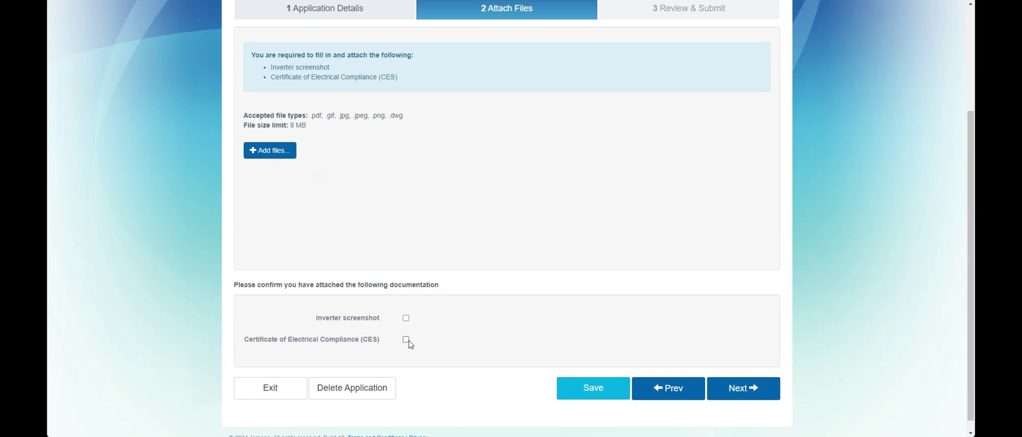
click(406, 319)
click(406, 341)
click(283, 158)
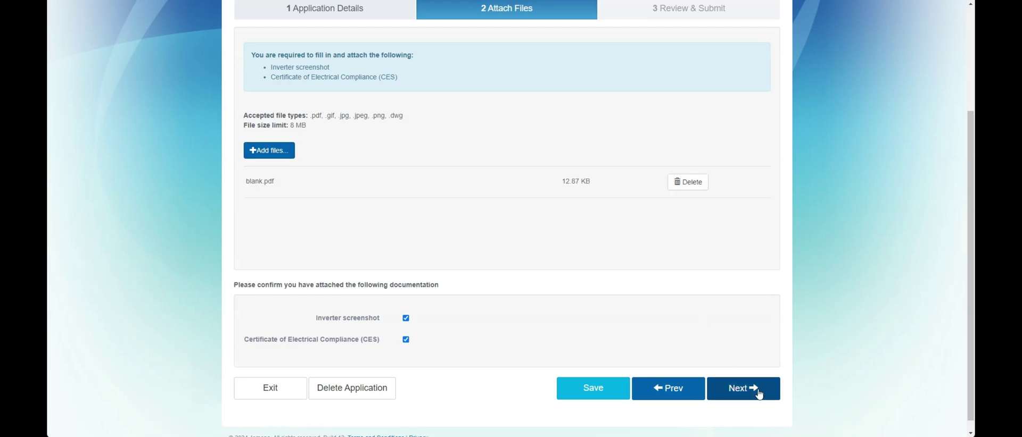
- Continue to the Review & Submit stage, agree that the provided information is true, accurate and correct, and submit the commissioning application
click(757, 398)
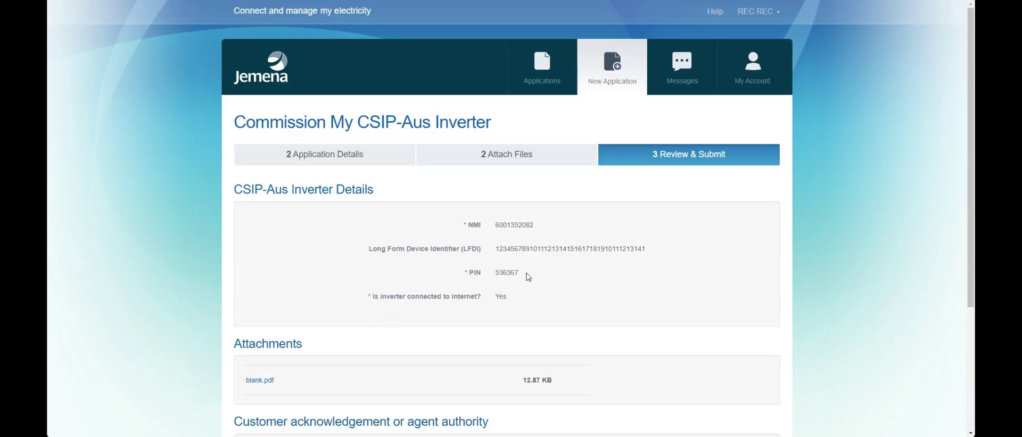
scroll(505, 249, down, 4)
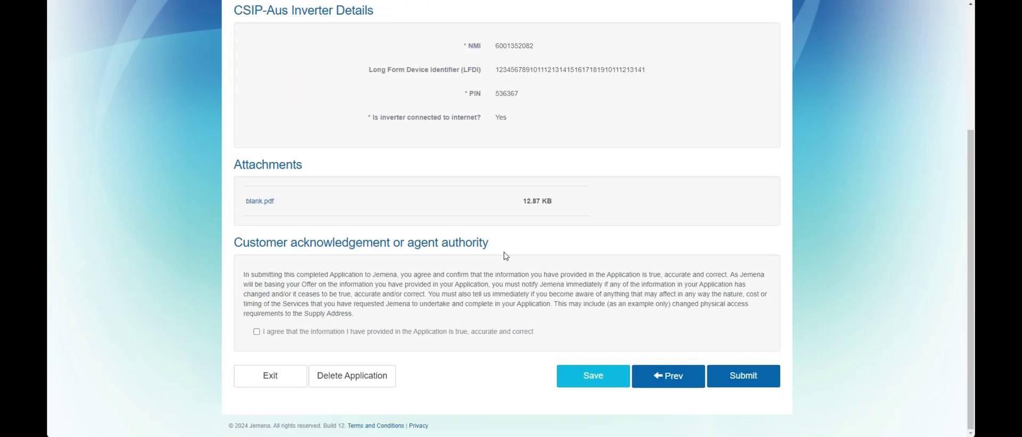
click(256, 332)
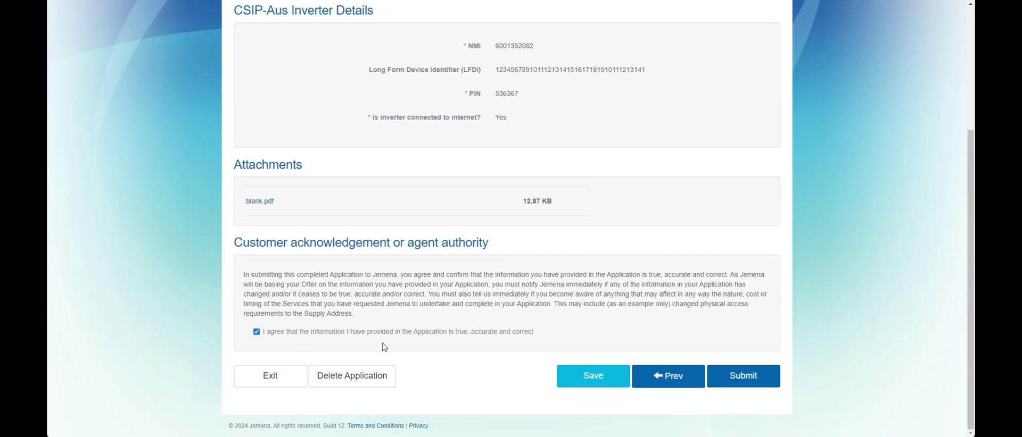
click(752, 377)
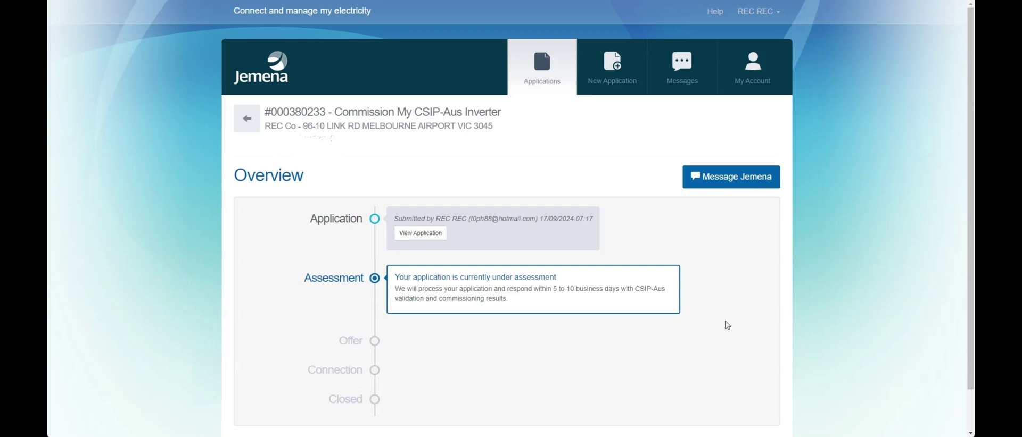
scroll(727, 325, down, 1)
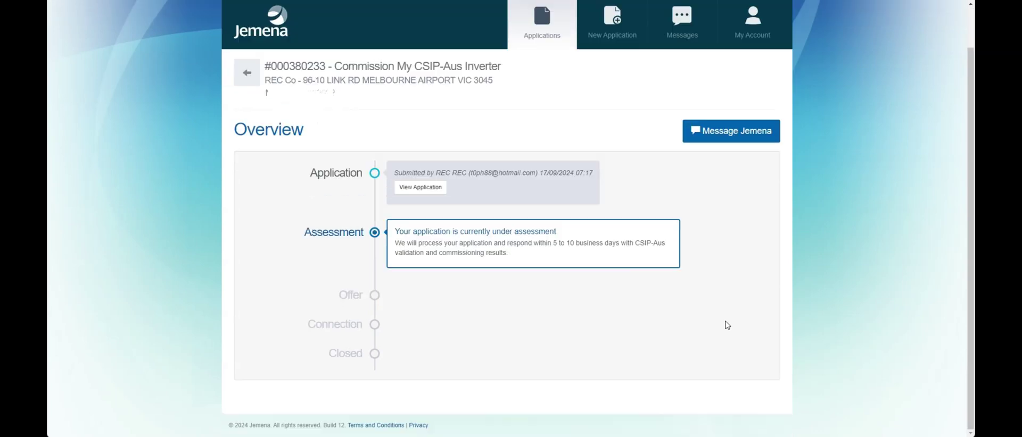